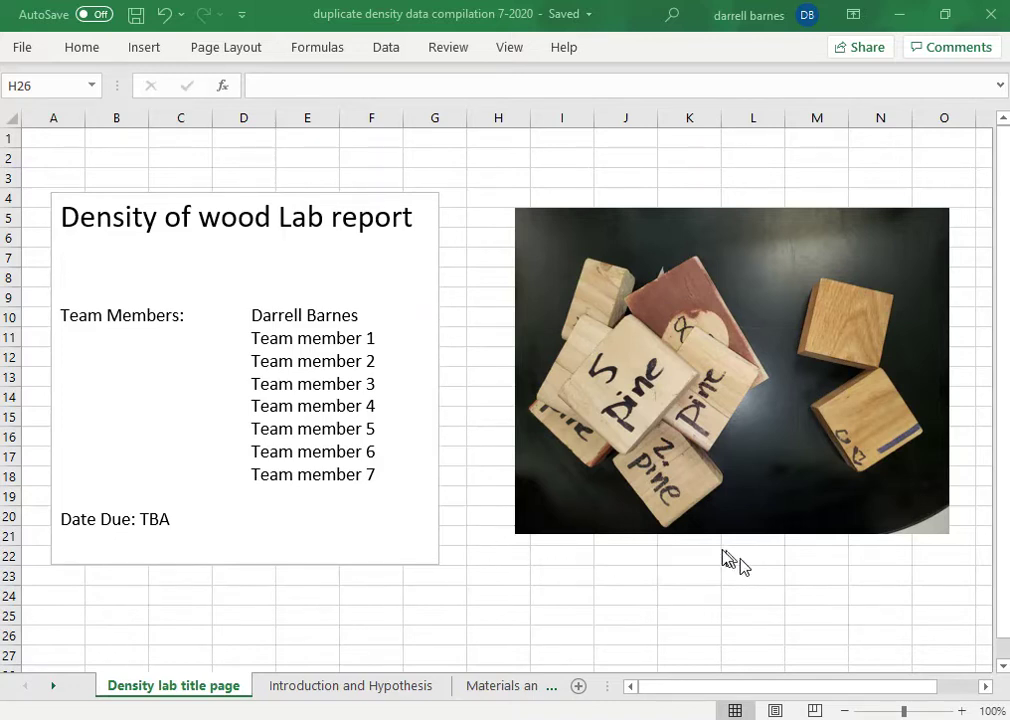
Read the Introduction and Hypothesis sheet through to the end of its text and view the Materials and Methods sheet
click(336, 685)
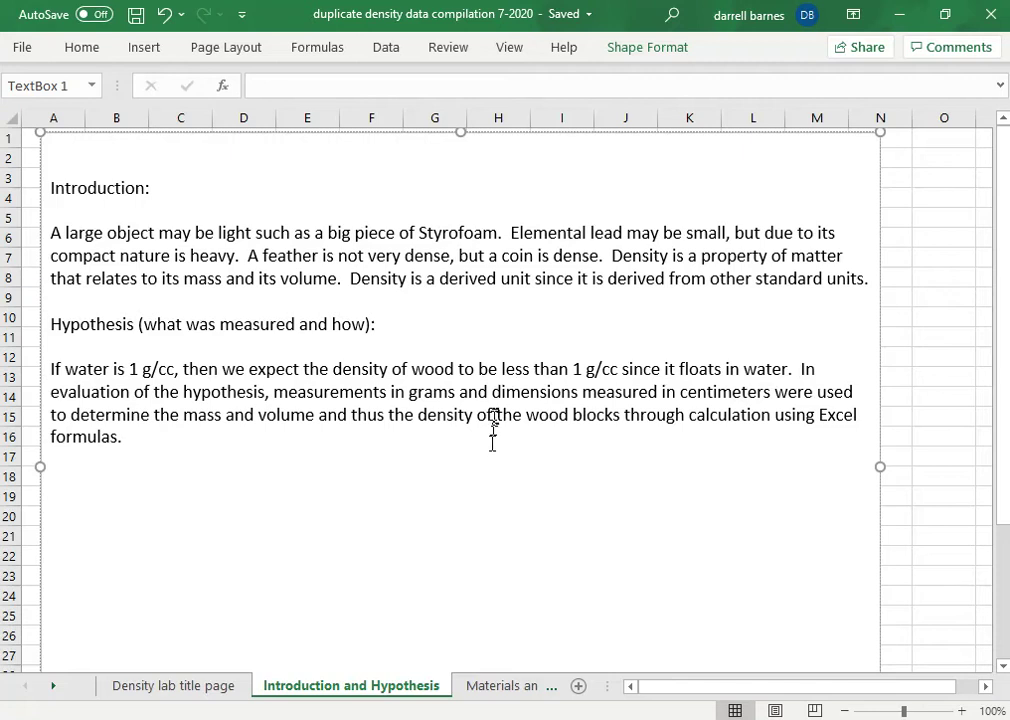
key(ctrl+End)
click(484, 690)
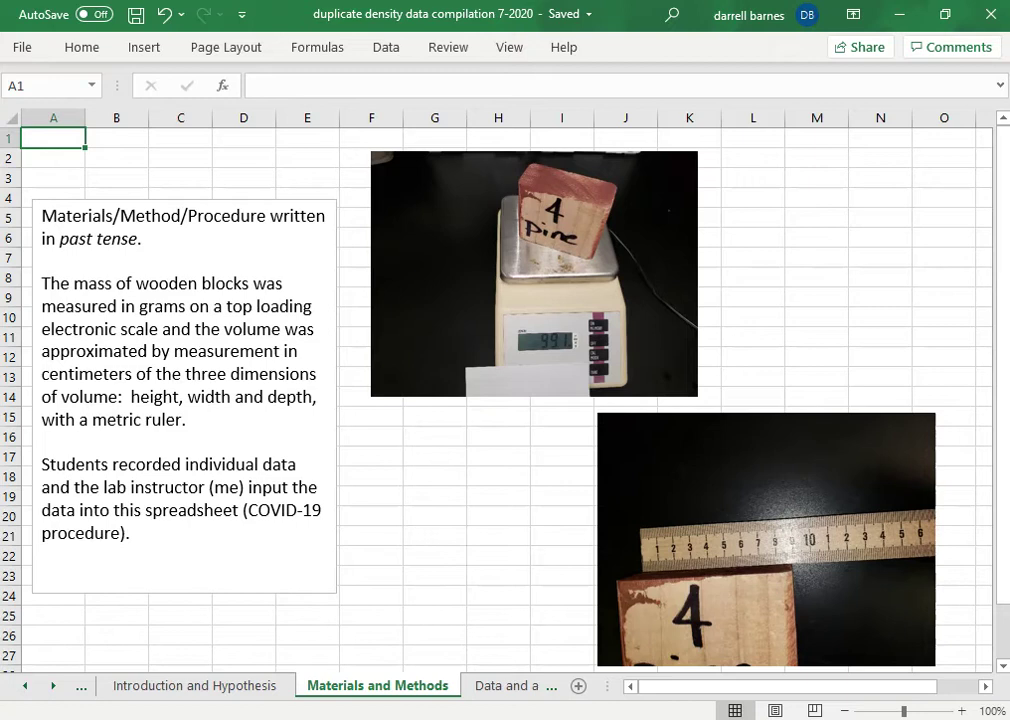
Examine the volume formula in E2 and the density formula in F2 on the Data and analysis sheet
click(484, 688)
click(55, 687)
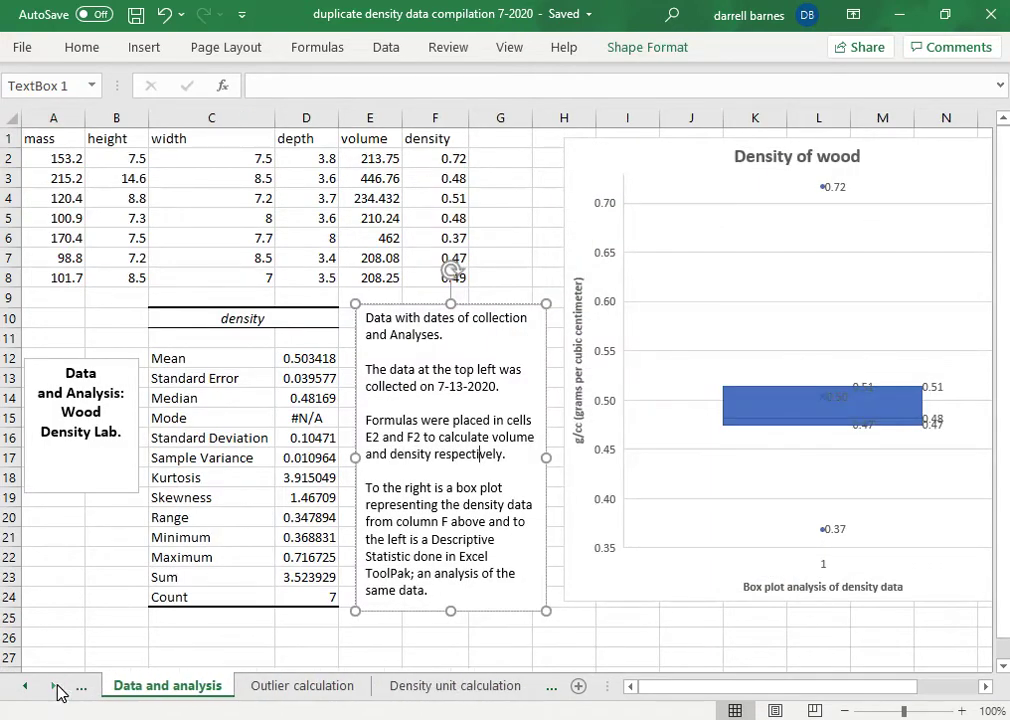
click(55, 687)
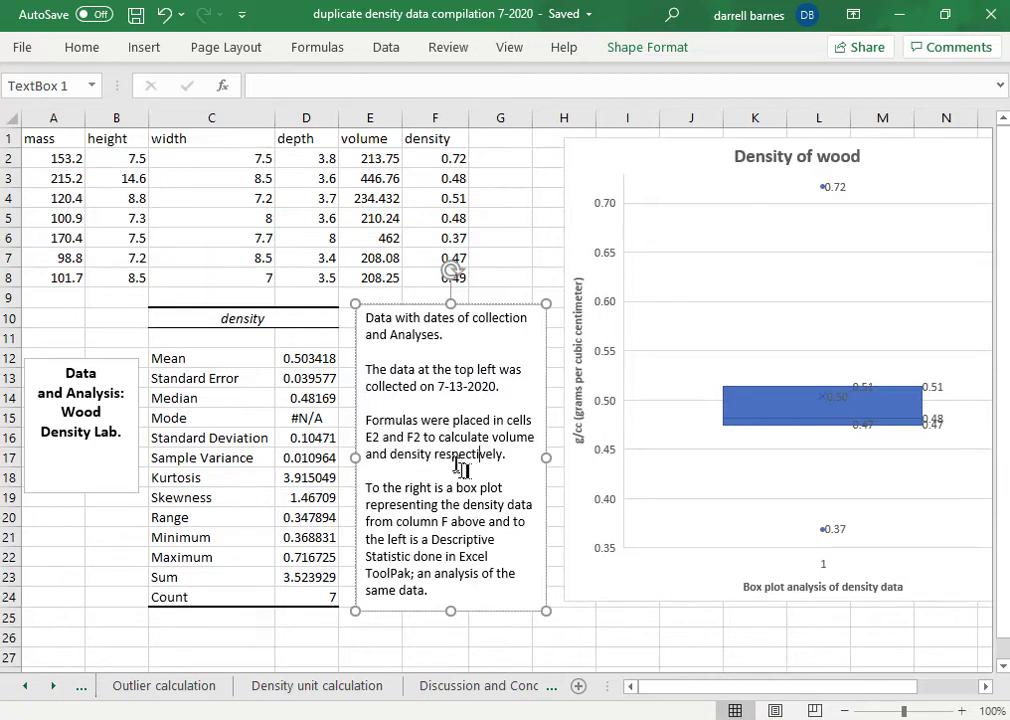
click(362, 158)
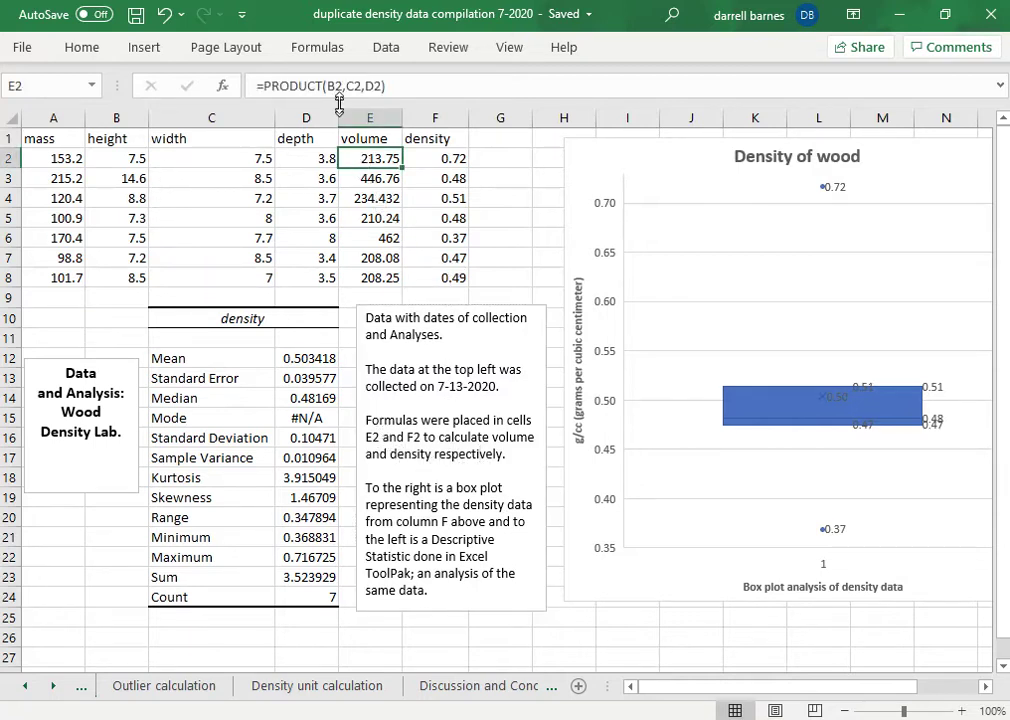
click(444, 157)
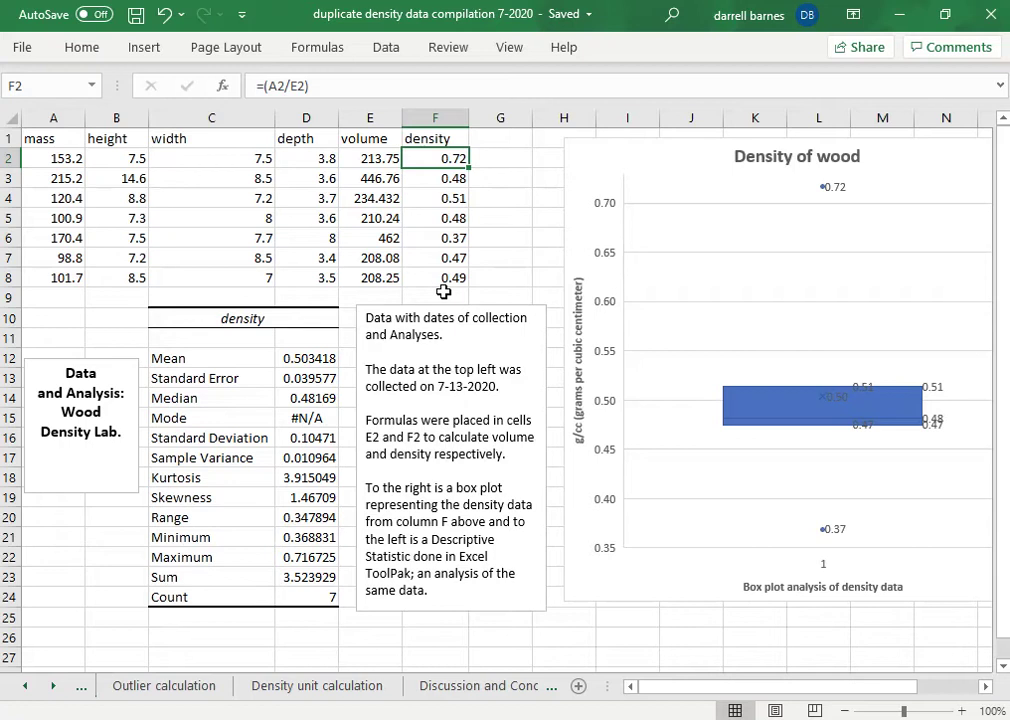
Review the Outlier calculation and Density unit calculation sheets, ending on the Discussion and Conclusion sheet
click(188, 686)
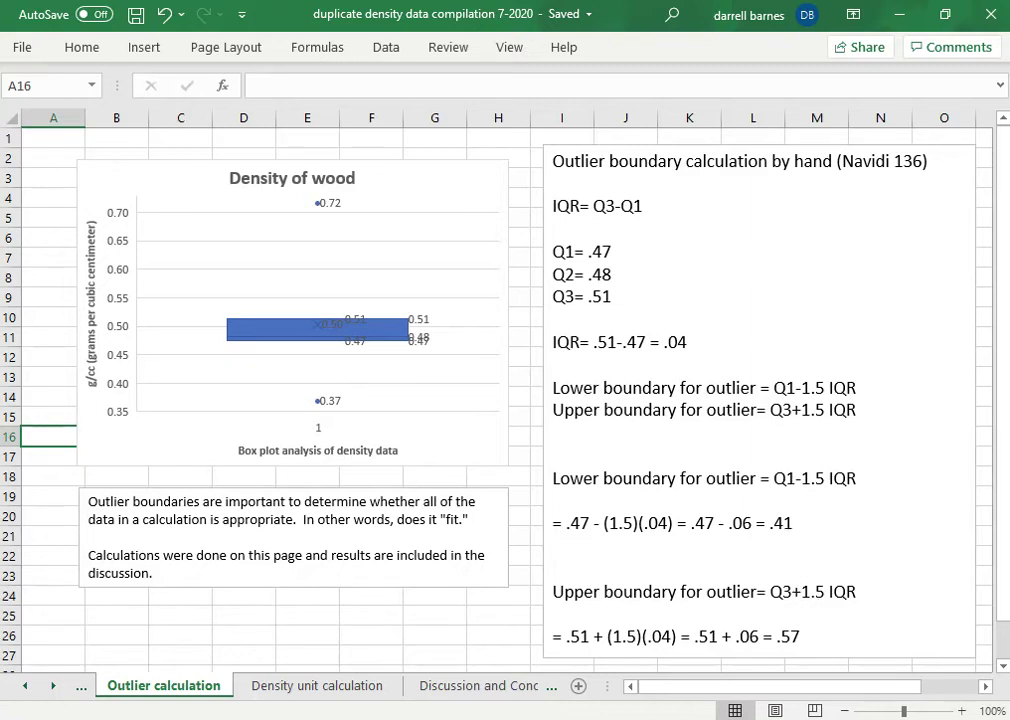
click(343, 689)
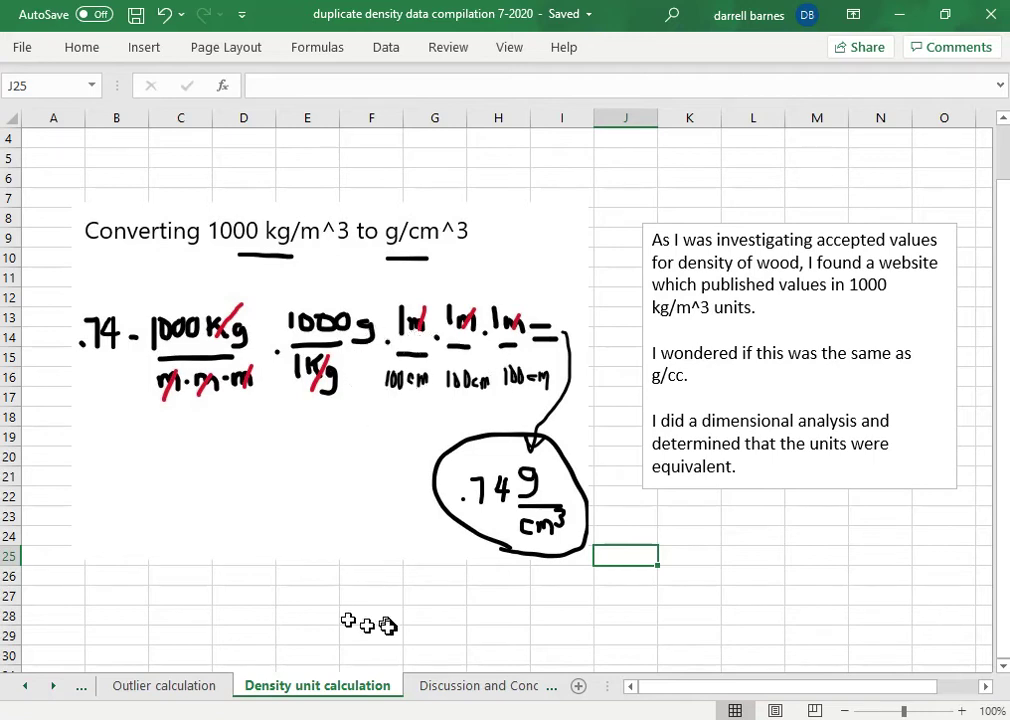
click(479, 694)
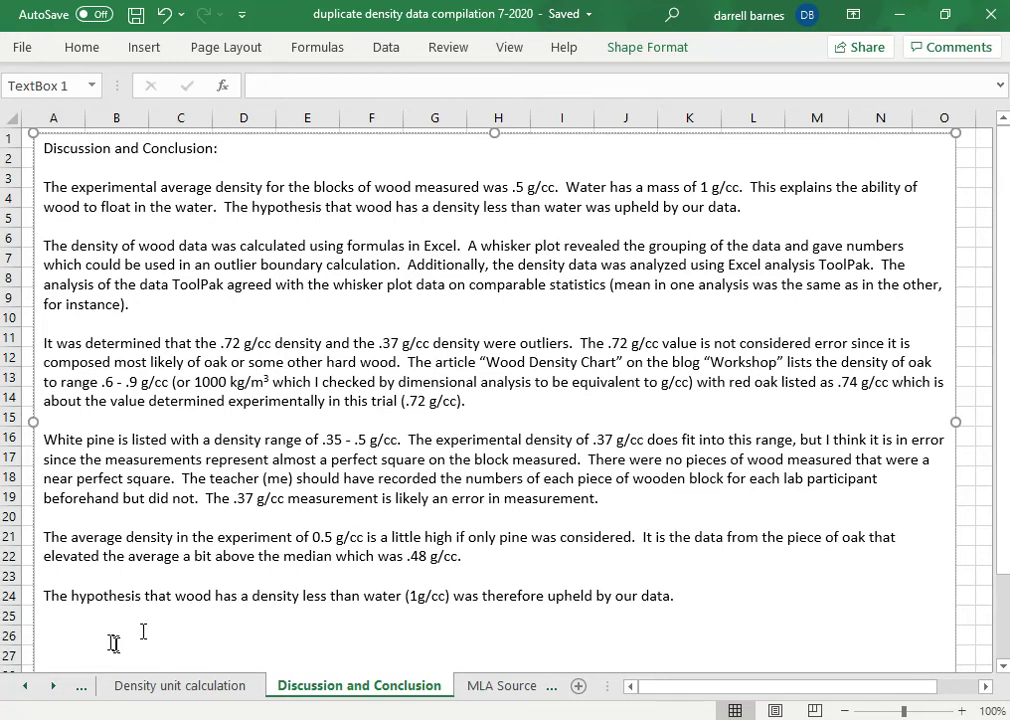
Return to the Data and analysis sheet to review the density data, descriptive statistics and box plot
click(25, 686)
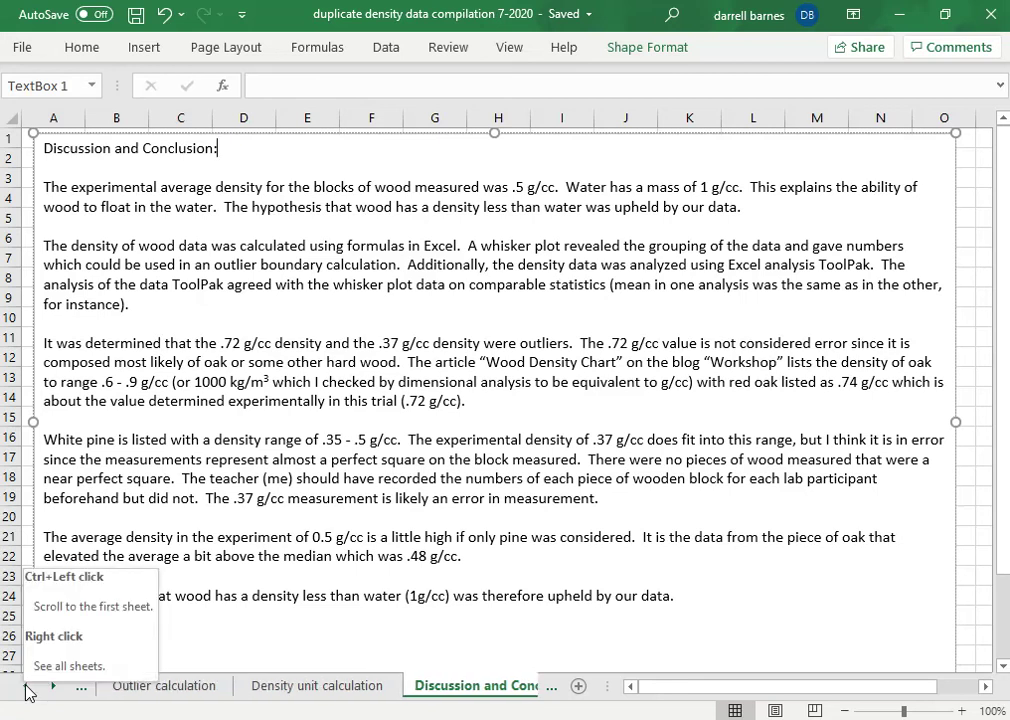
click(25, 690)
click(100, 692)
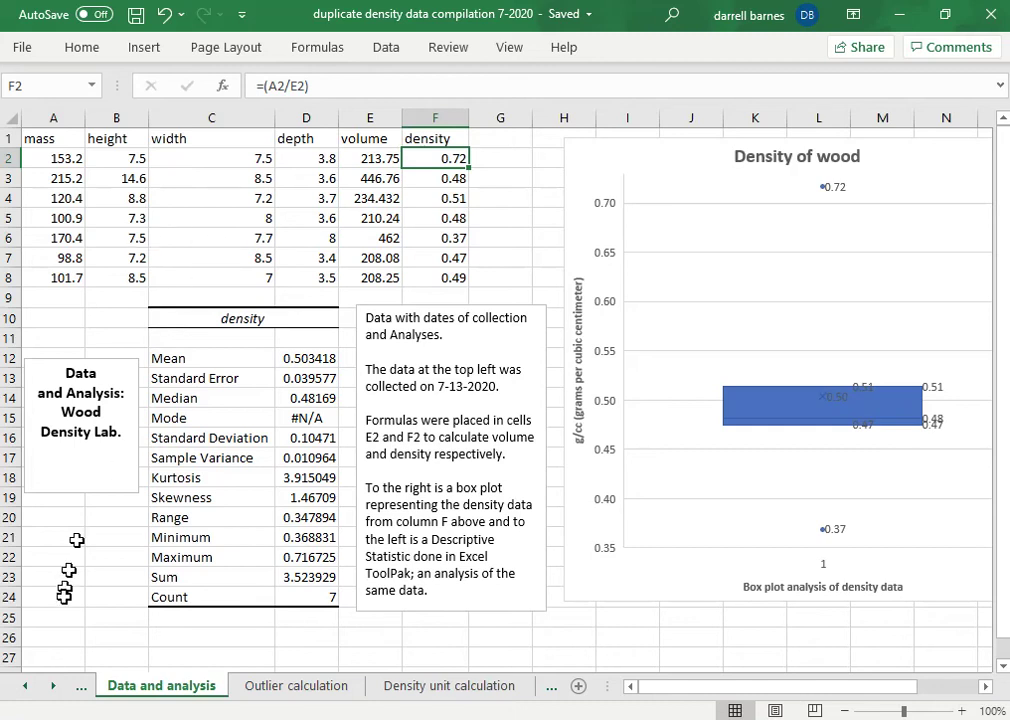
Go back to the Density lab title page sheet at the start of the workbook
click(27, 695)
click(27, 695)
click(27, 695)
click(27, 695)
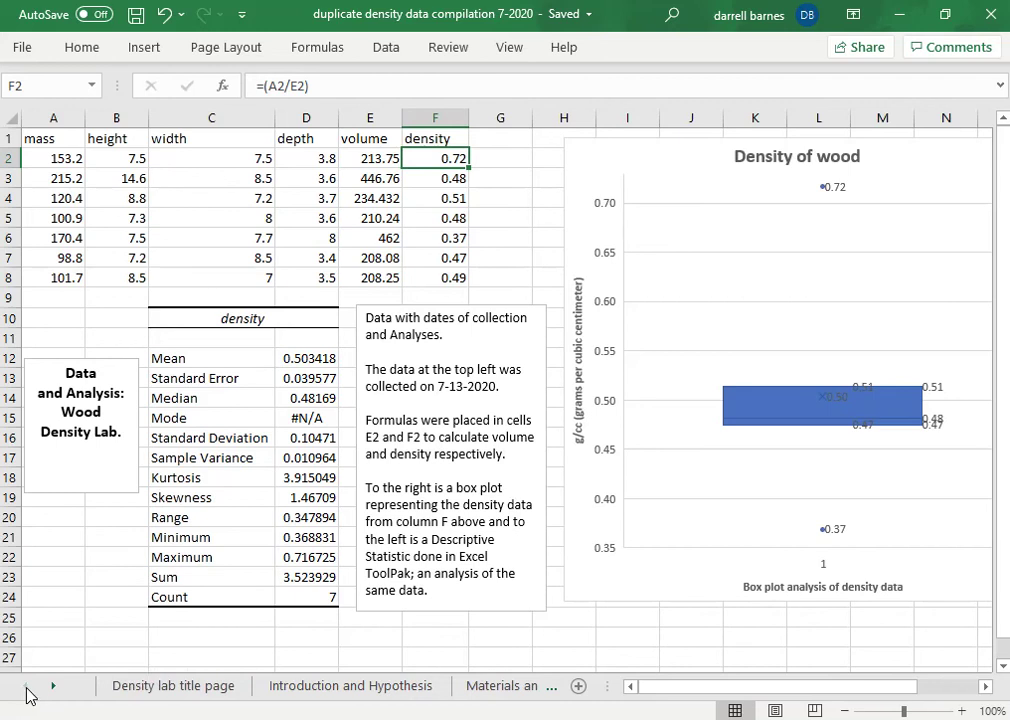
click(135, 690)
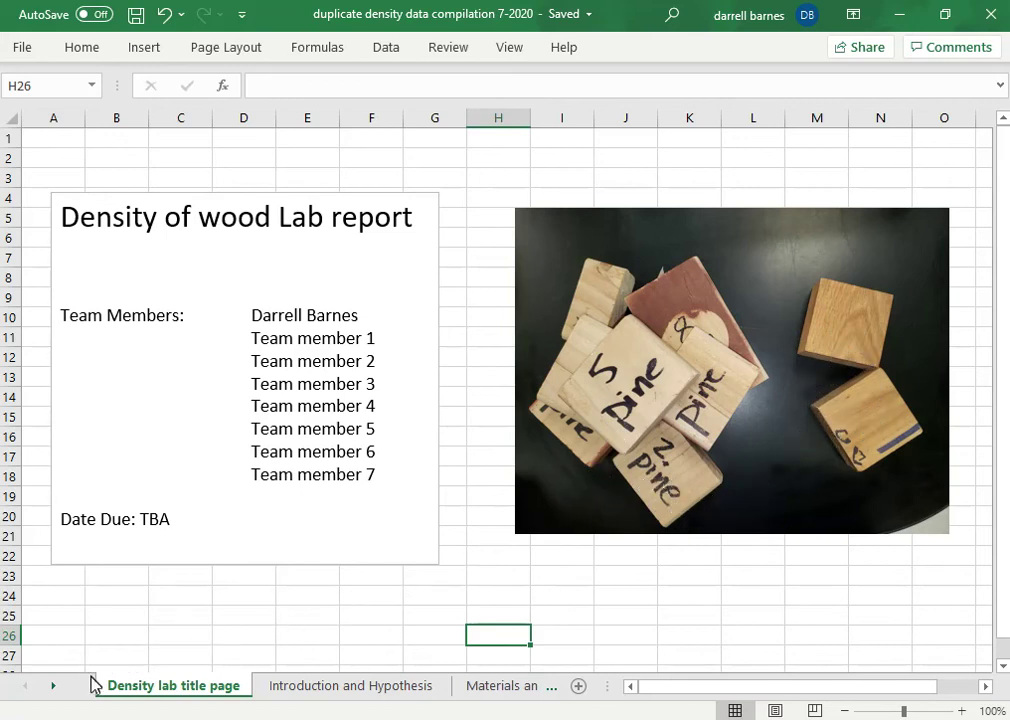
Read the Discussion and Conclusion sheet and the citations on the MLA Sources Cited sheet
click(52, 686)
click(52, 686)
click(52, 686)
click(52, 686)
click(52, 686)
click(52, 686)
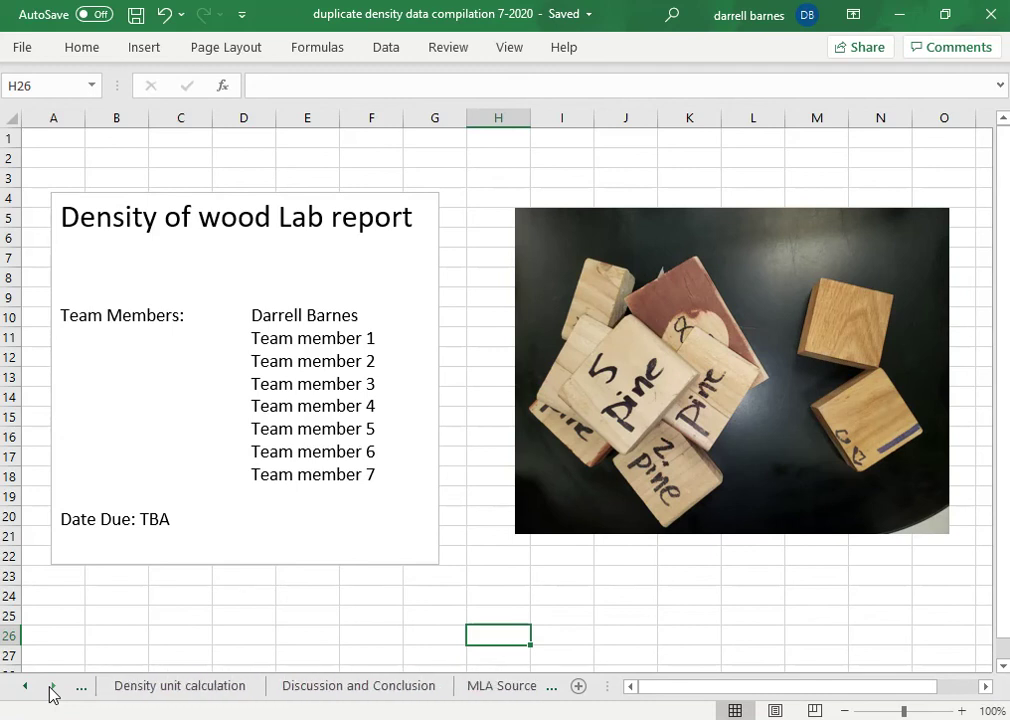
click(318, 692)
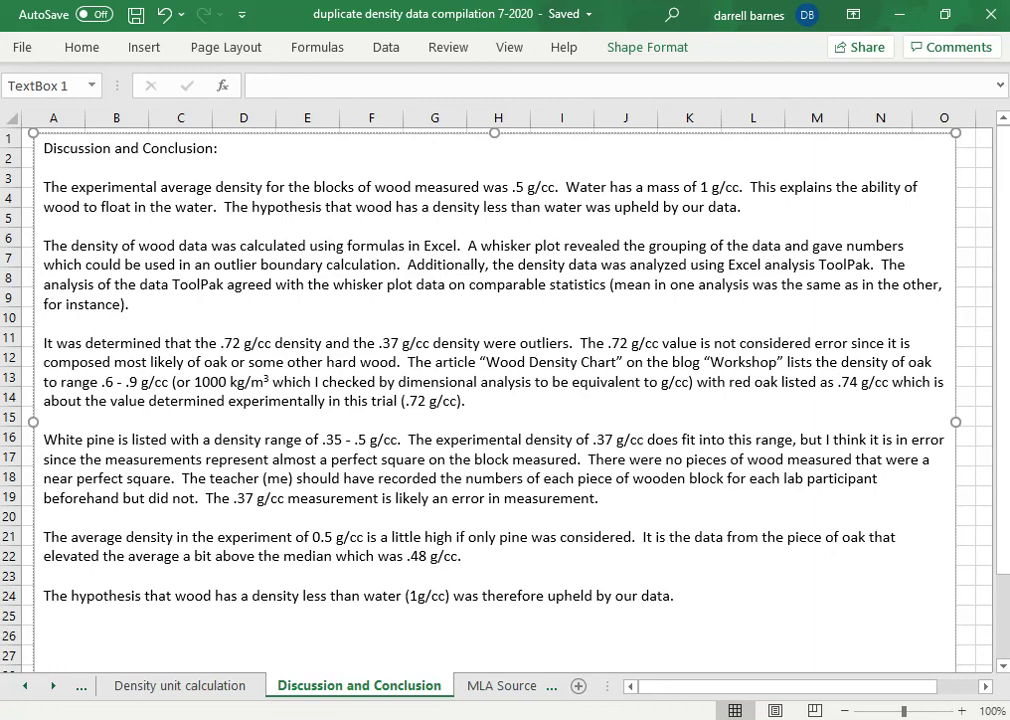
click(500, 686)
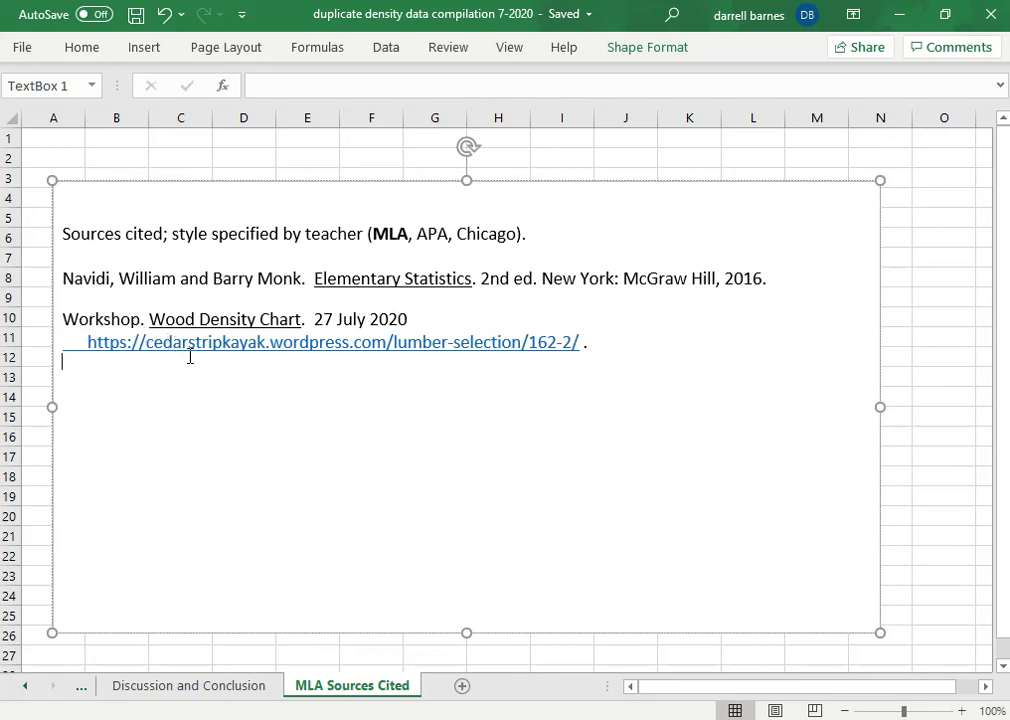
Return from the MLA Sources Cited sheet to the Density lab title page
click(26, 694)
click(26, 694)
click(26, 694)
click(26, 694)
click(26, 690)
click(26, 690)
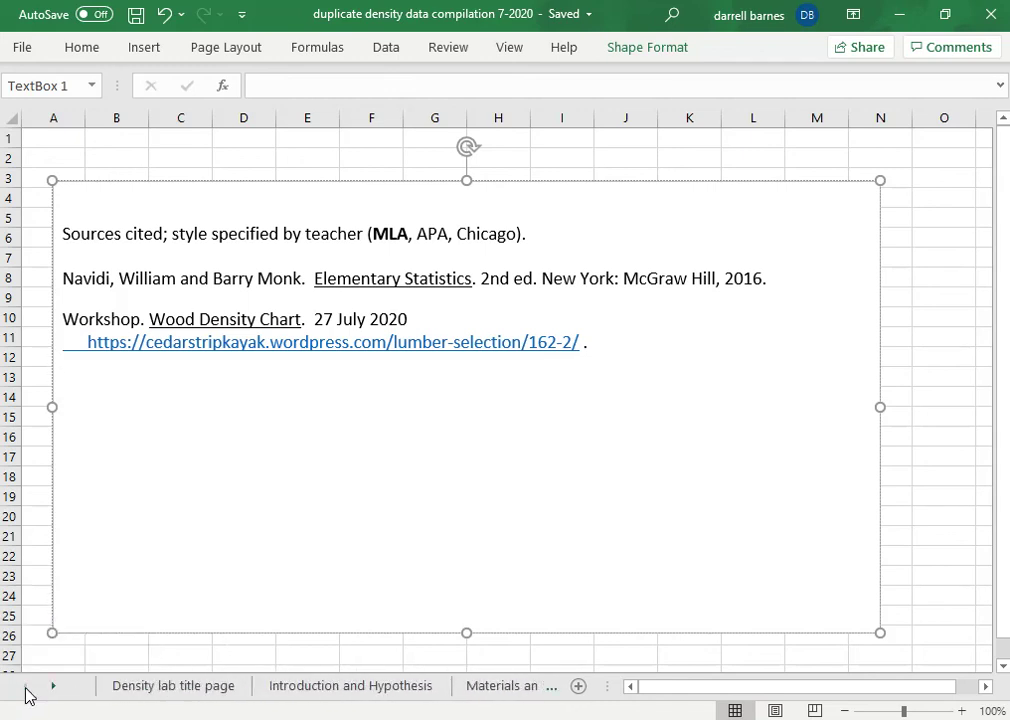
click(110, 690)
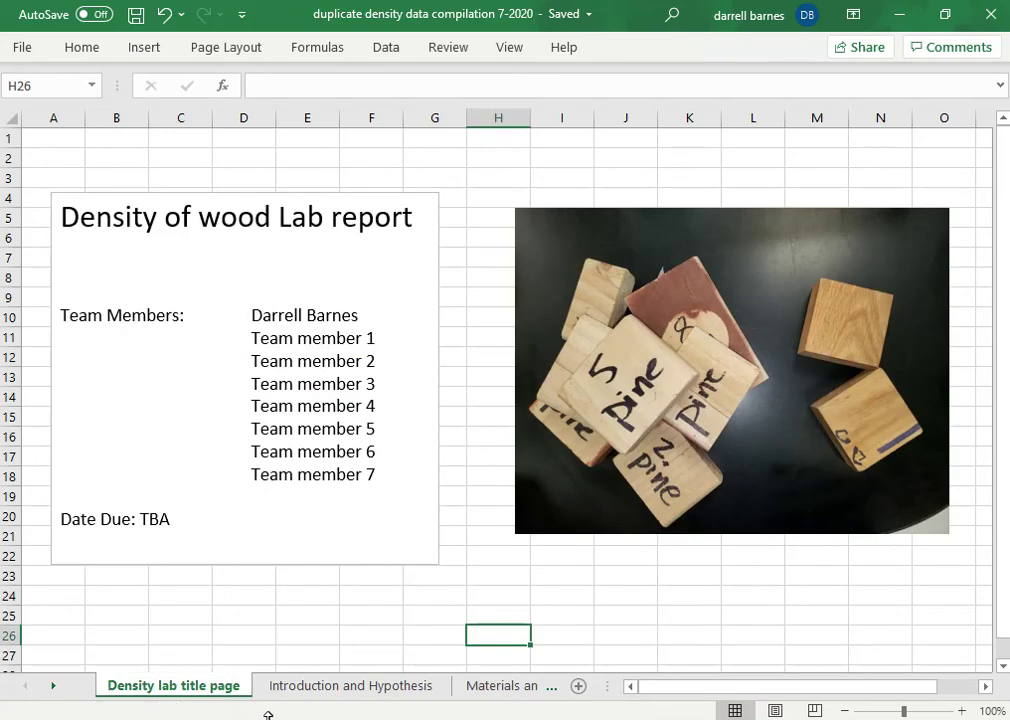
Recap the report's Introduction and Hypothesis, Materials and Methods, and Data and analysis sheets in order
click(321, 690)
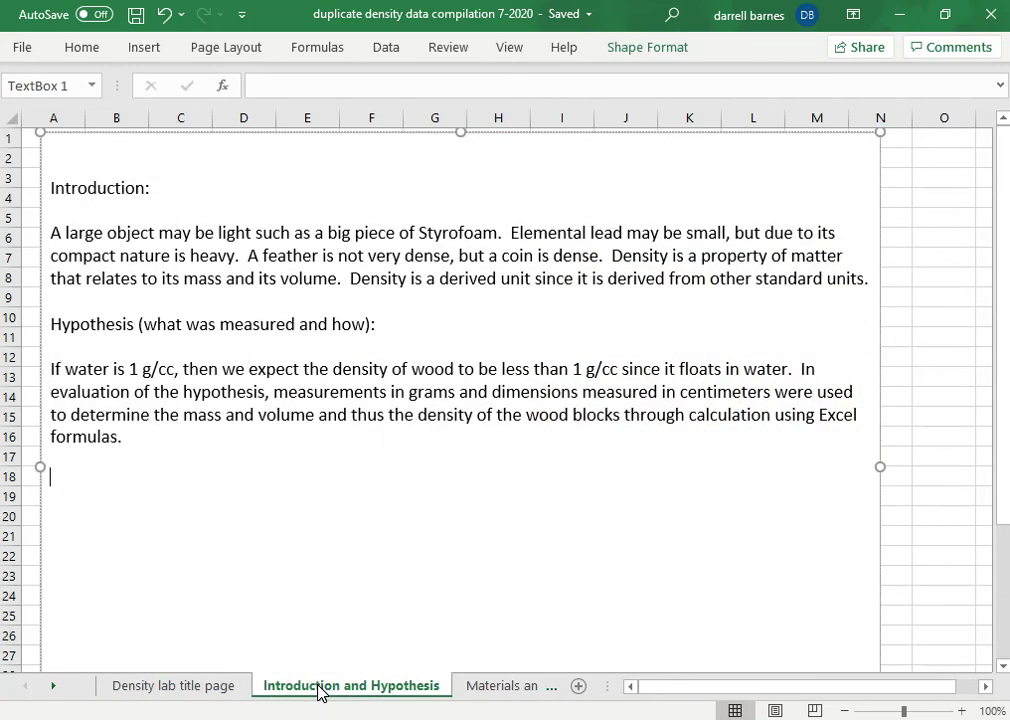
click(503, 688)
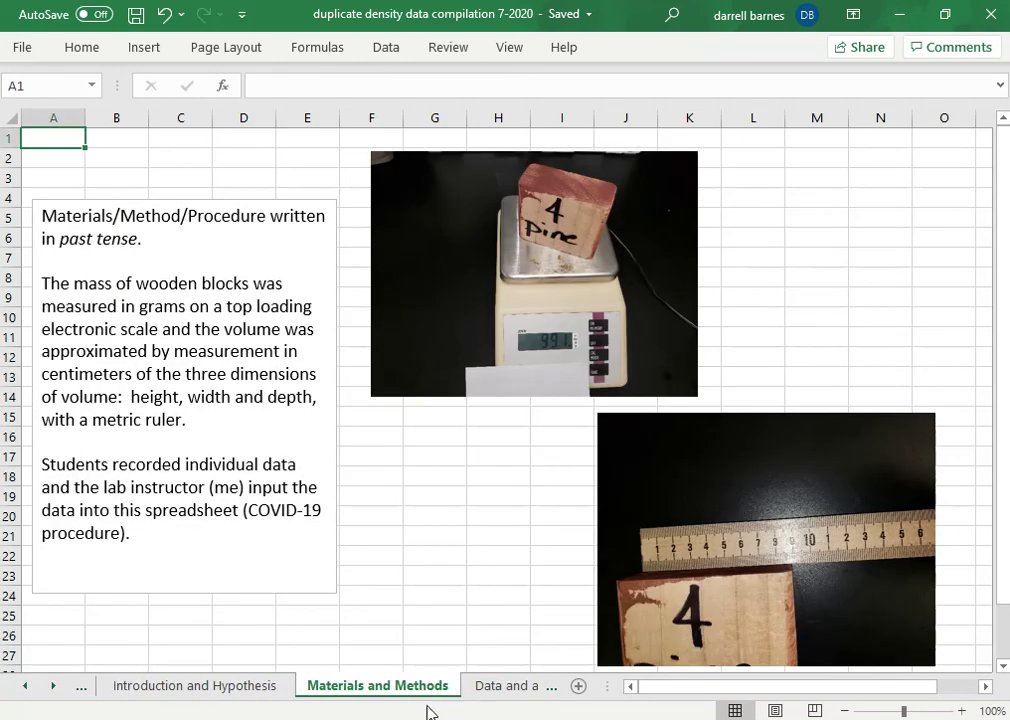
click(55, 689)
click(55, 689)
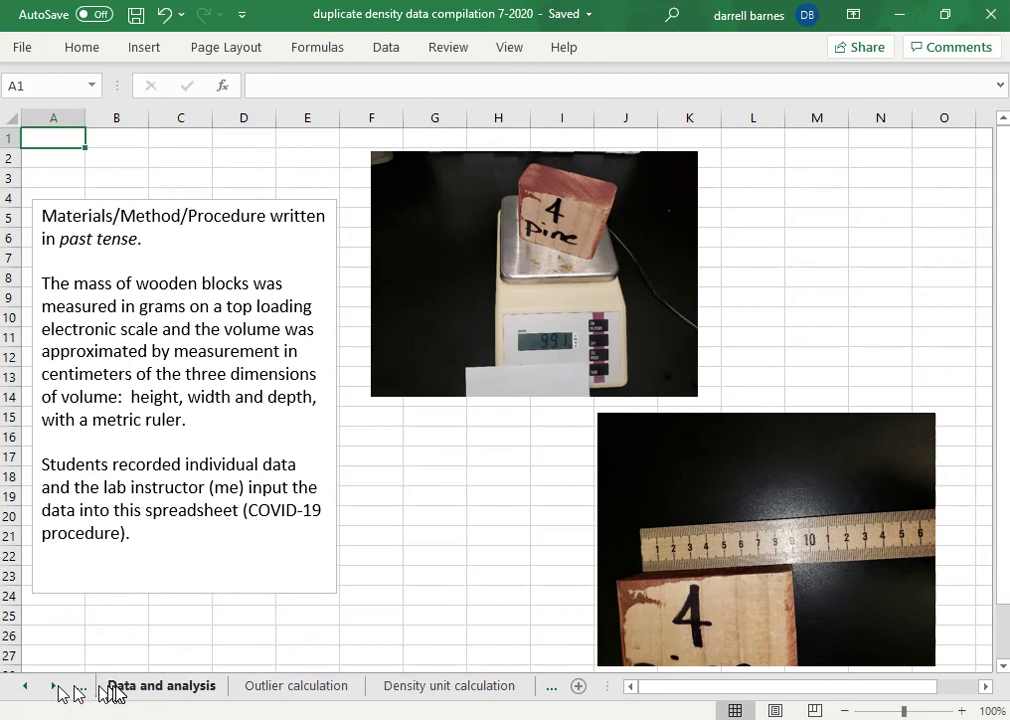
click(120, 690)
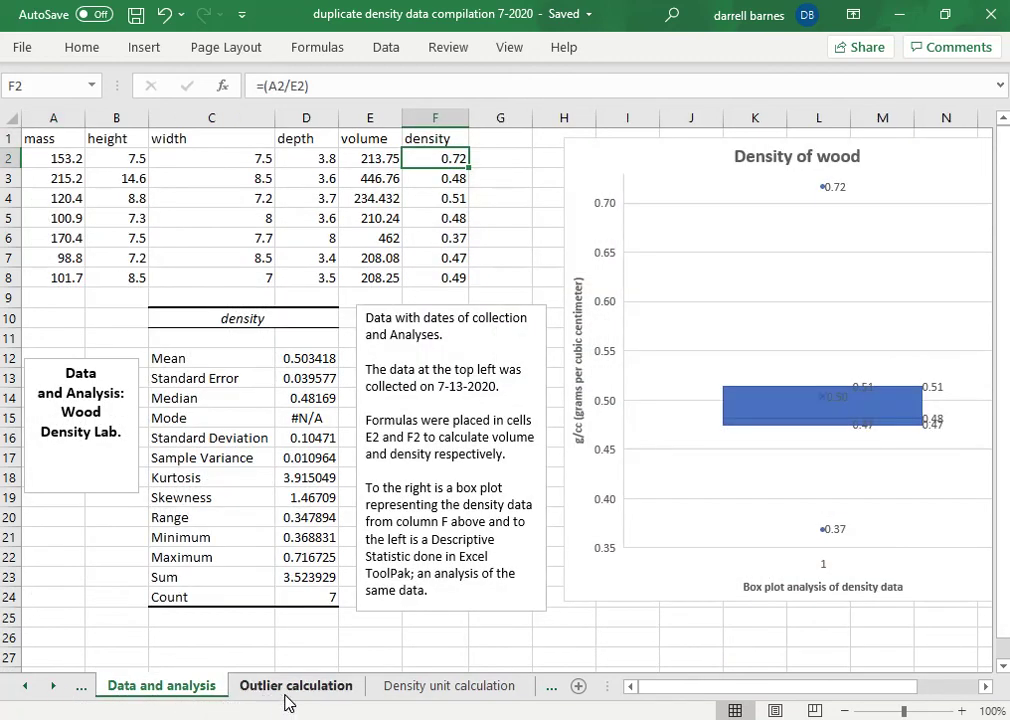
Recap the Outlier calculation, Density unit calculation, Discussion and Conclusion, and MLA Sources Cited sheets in order
click(290, 688)
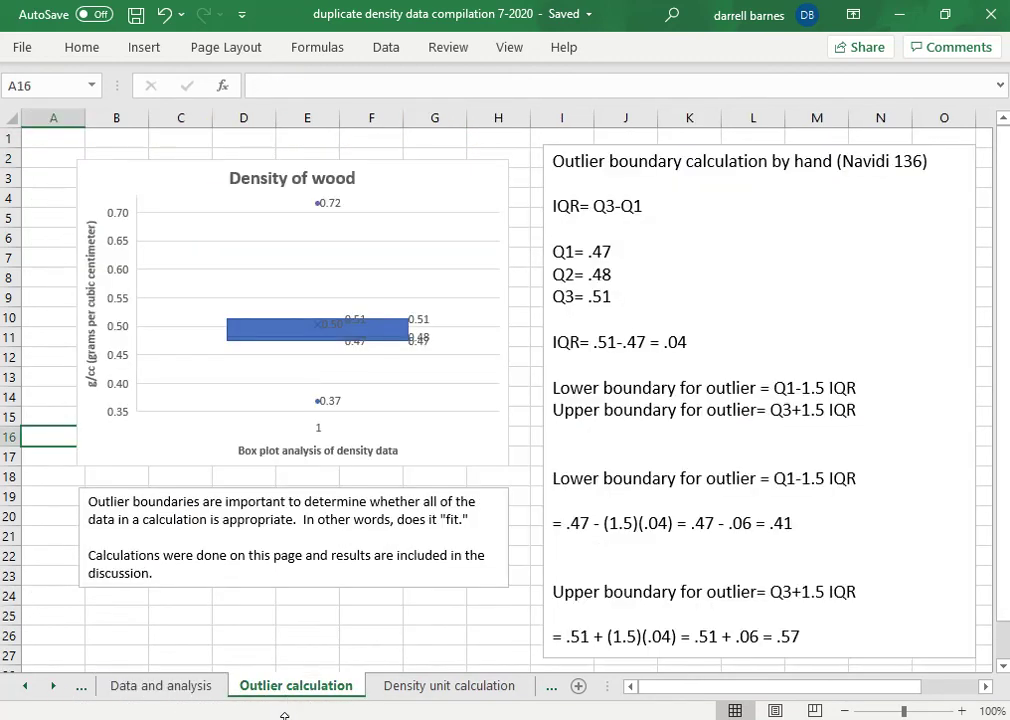
click(447, 690)
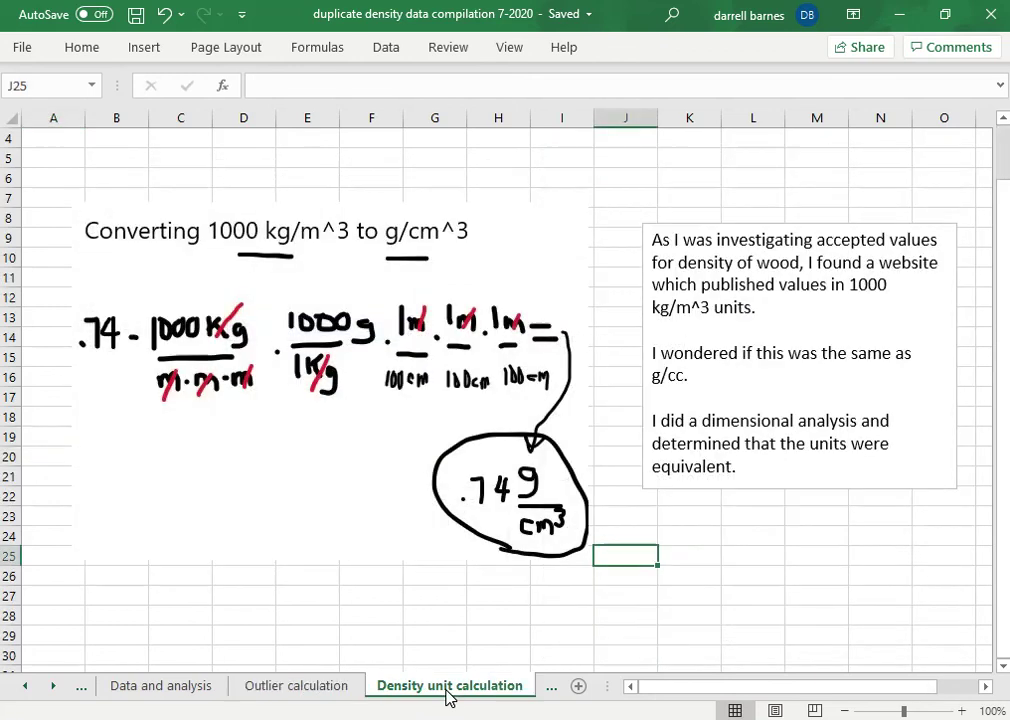
click(56, 687)
click(56, 687)
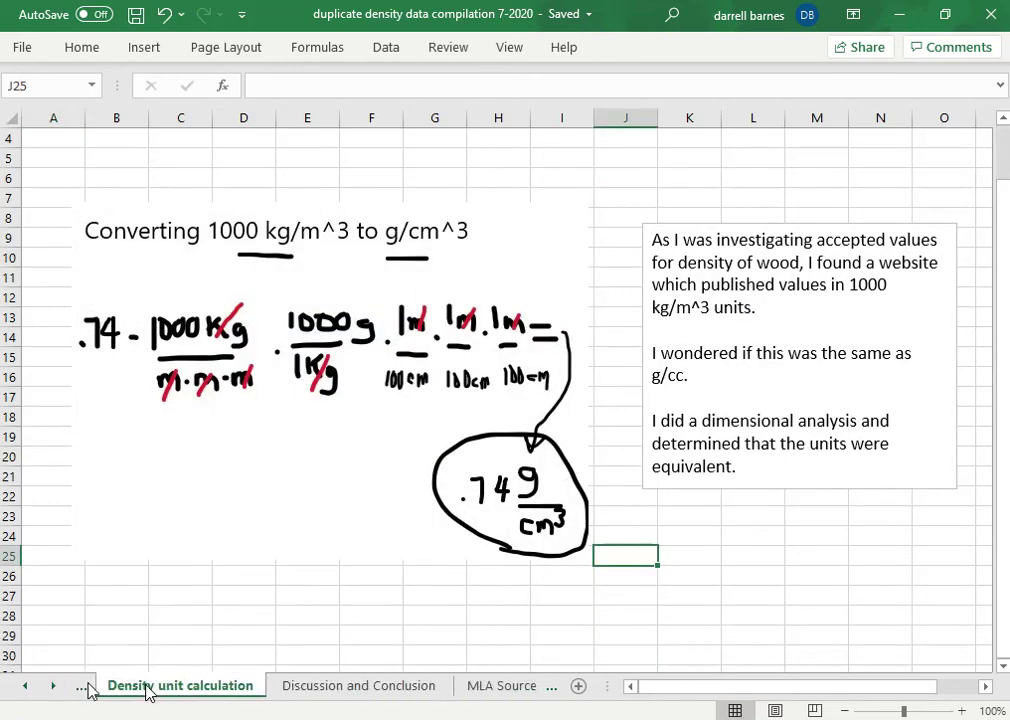
click(300, 688)
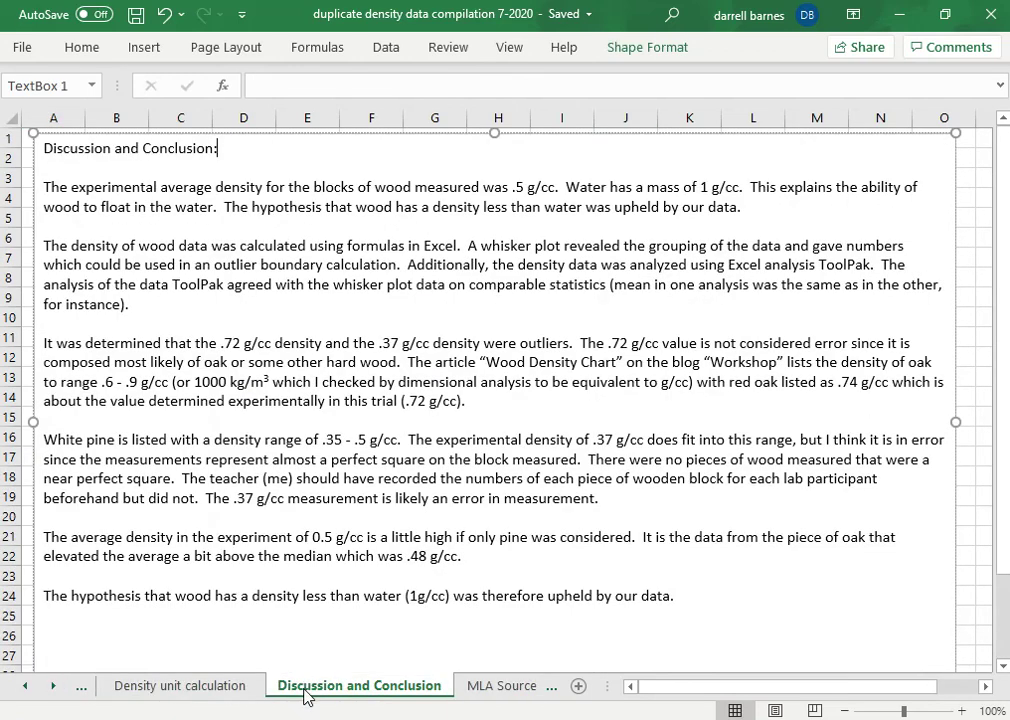
click(505, 688)
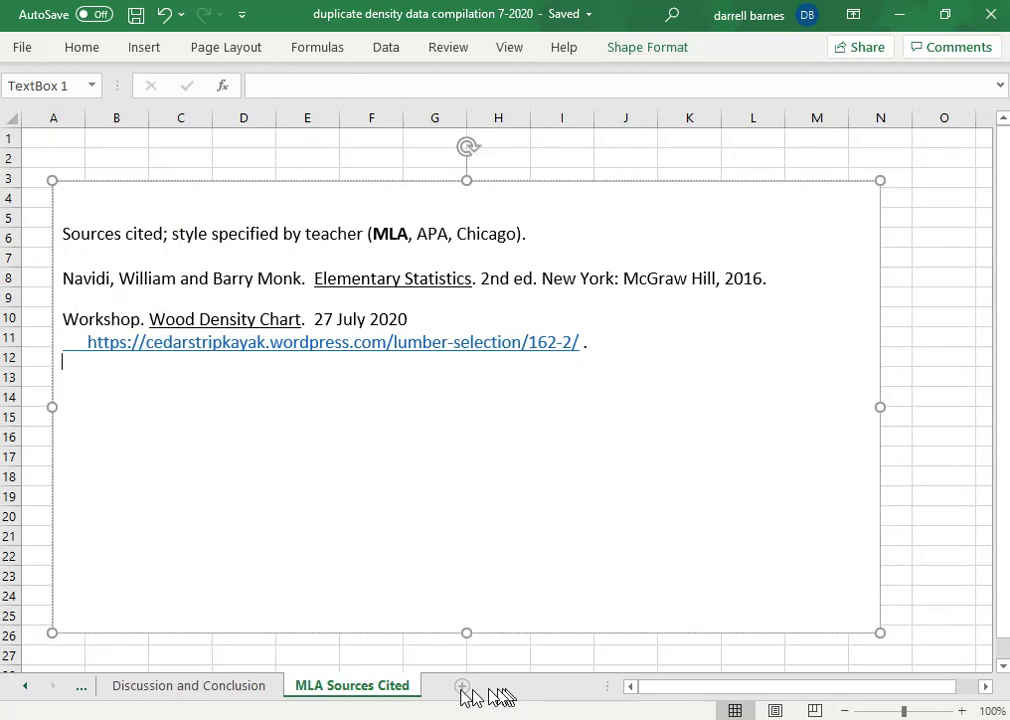